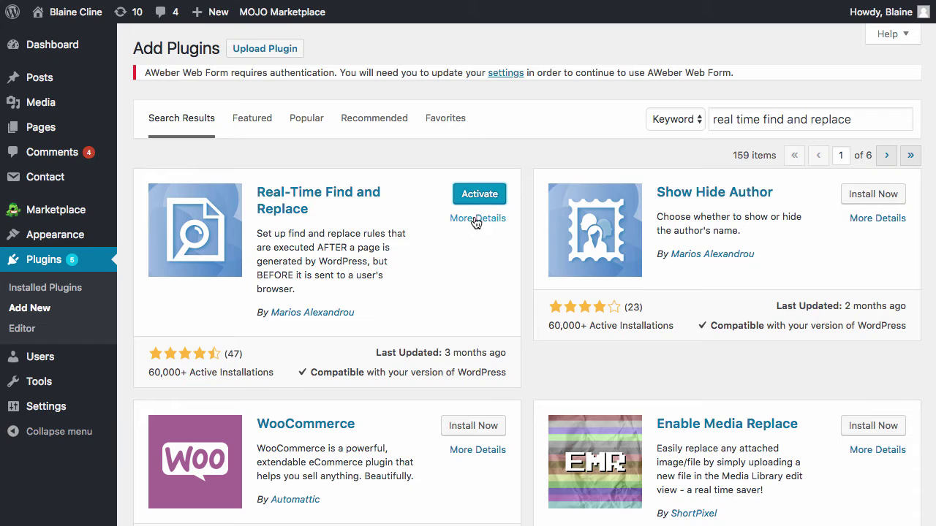
Step: Activate the installed Real-Time Find and Replace plugin
{"action": "left_click", "coordinate": [477, 197]}
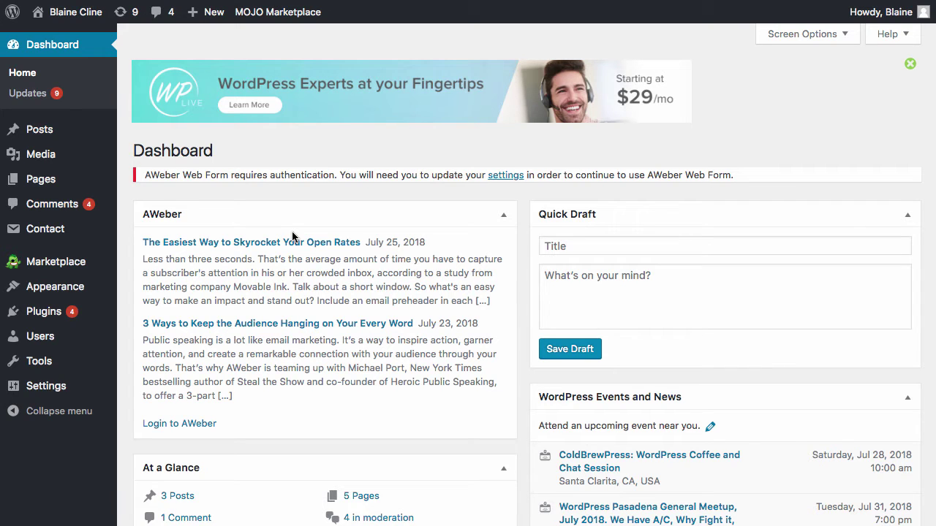
Step: Add a new WordPress page and switch its content editor to visual mode
{"action": "mouse_move", "coordinate": [42, 185]}
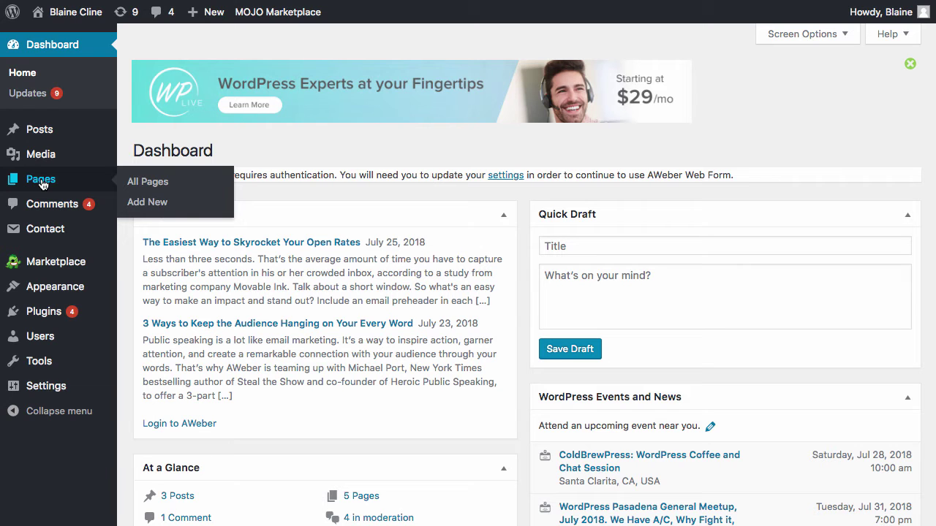
{"action": "left_click", "coordinate": [42, 181]}
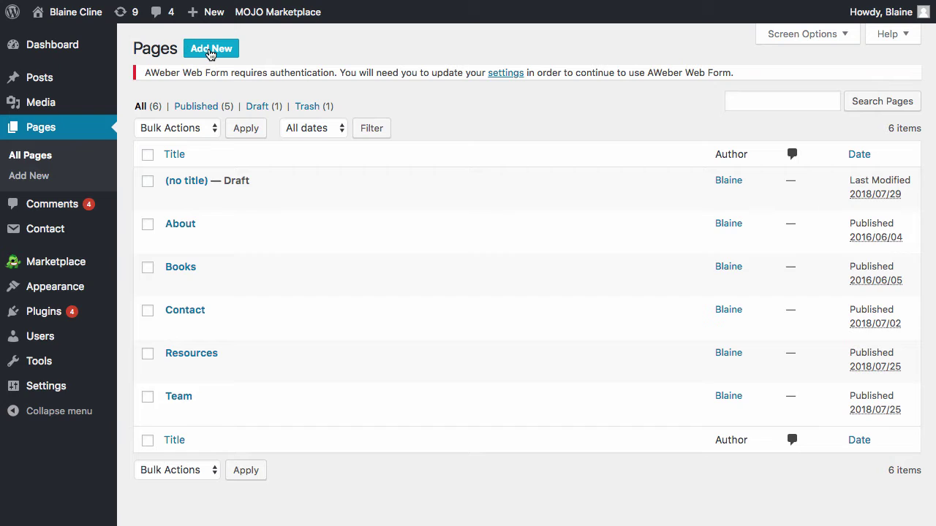
{"action": "left_click", "coordinate": [211, 50]}
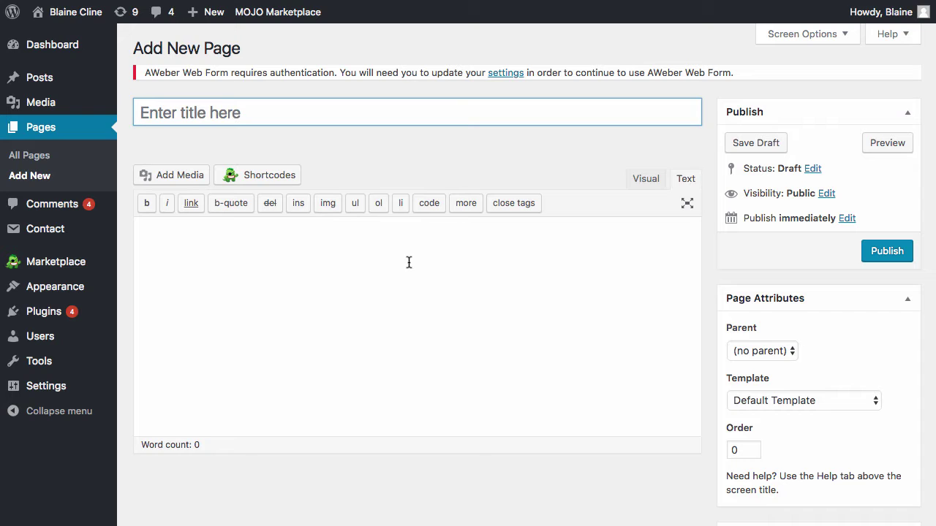
{"action": "left_click", "coordinate": [298, 259]}
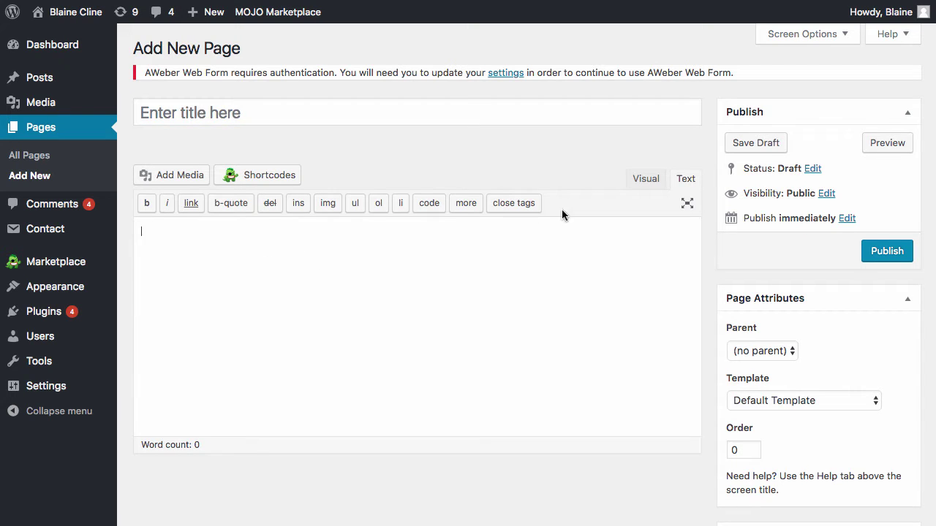
{"action": "left_click", "coordinate": [646, 179]}
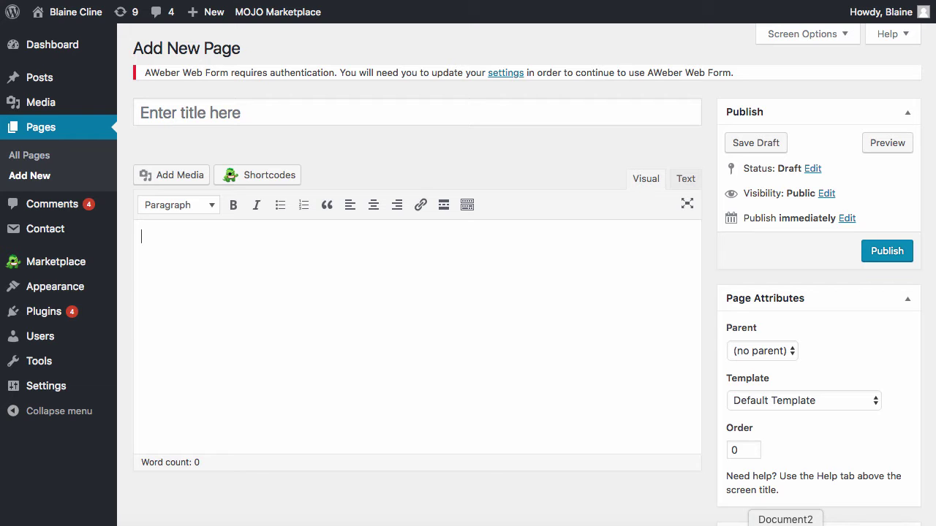
Step: Switch to Word, copy the 2018 "All rights reserved." copyright line, and paste it into the new WordPress page's body
{"action": "left_click", "coordinate": [750, 525]}
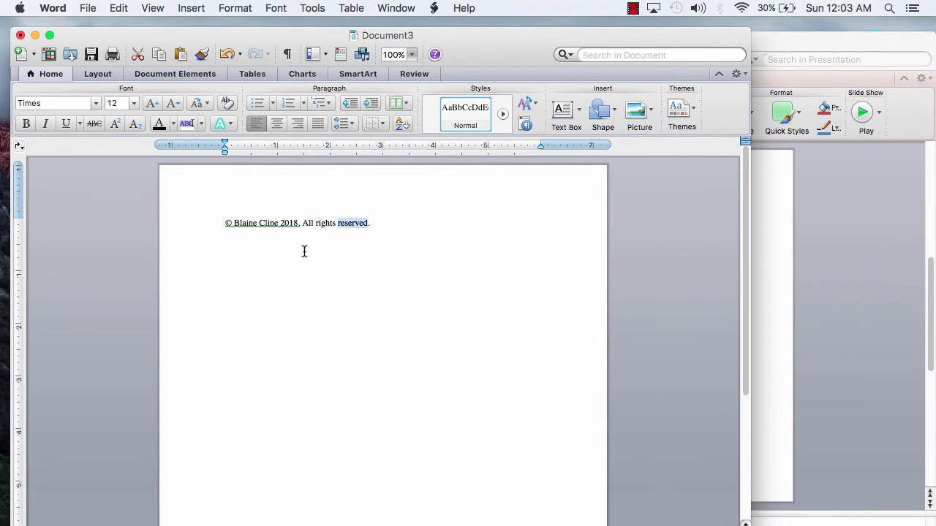
{"action": "triple_click", "coordinate": [261, 223]}
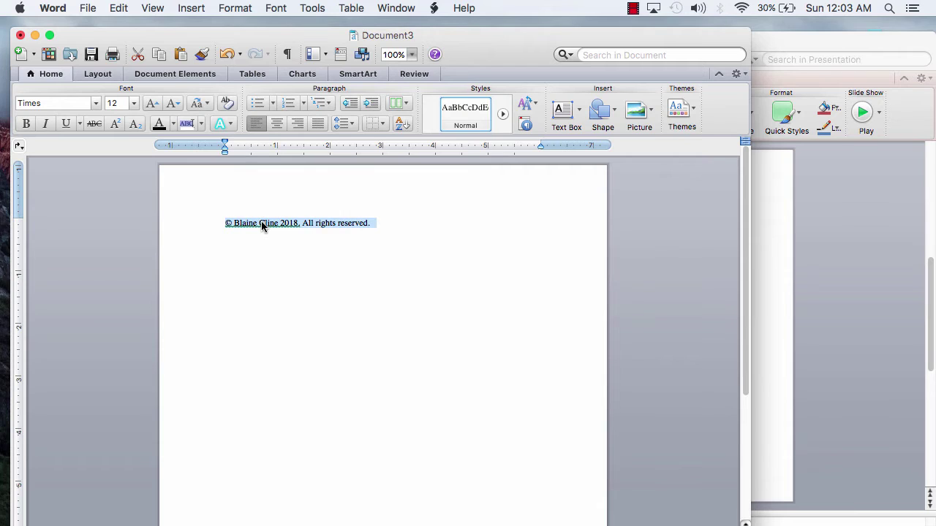
{"action": "type", "text": "© Blaine Cline 2018. All rights reserved."}
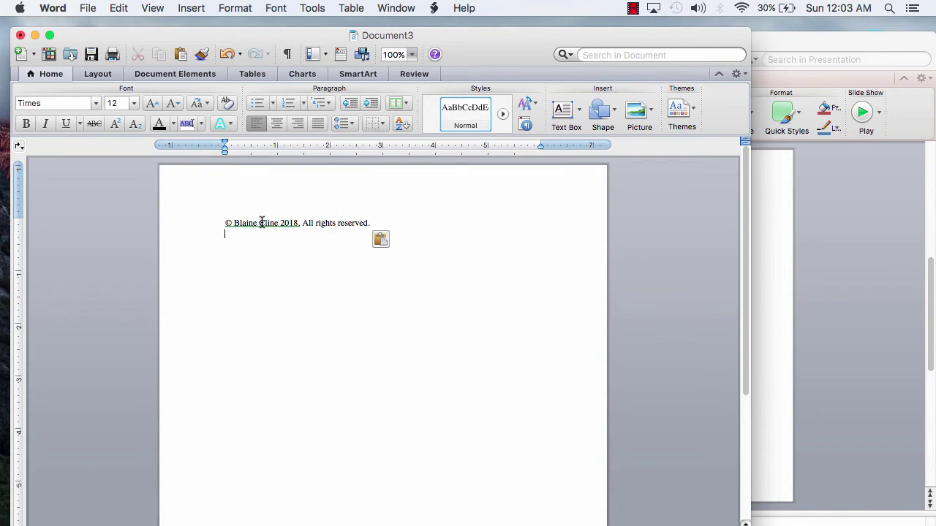
{"action": "triple_click", "coordinate": [261, 223]}
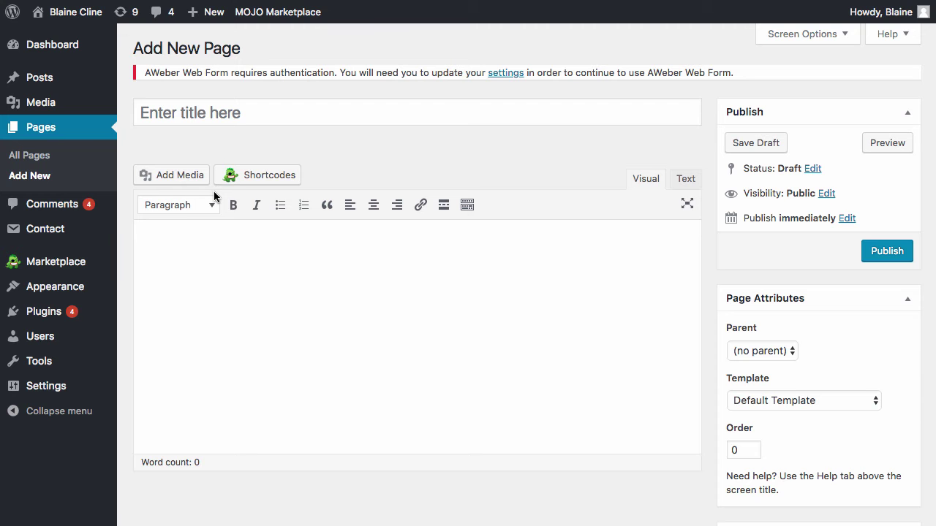
{"action": "type", "text": "© Blaine Cline 2018. All rights reserved."}
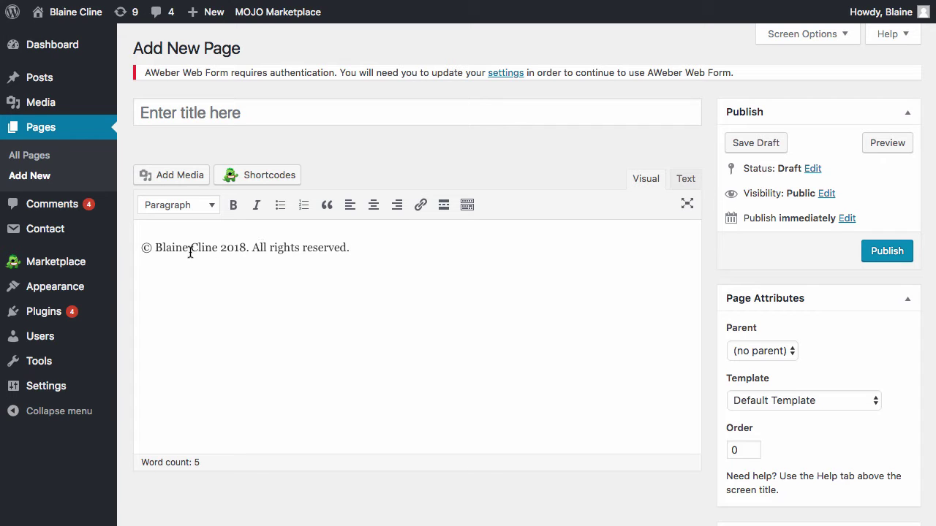
Step: Link the owner's name in the pasted copyright line to the site's own domain
{"action": "left_click_drag", "start_coordinate": [220, 247], "coordinate": [155, 247]}
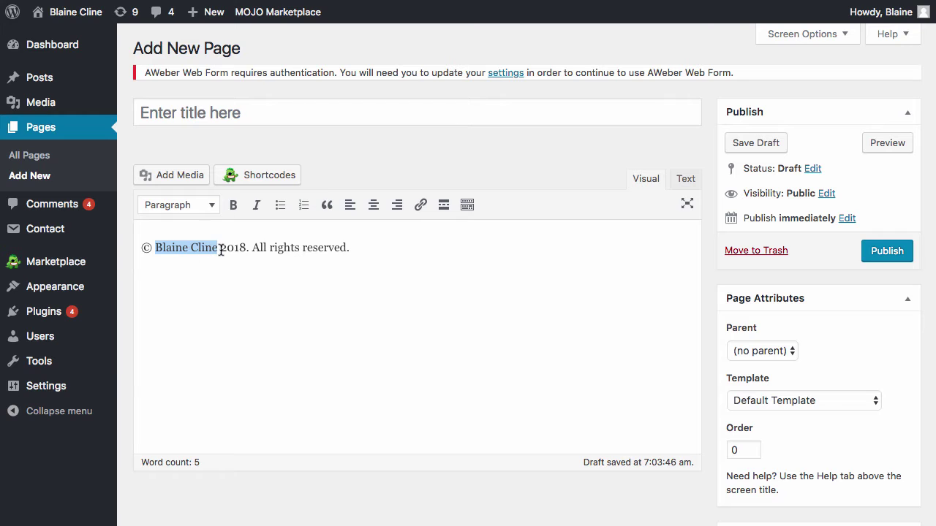
{"action": "left_click", "coordinate": [421, 206]}
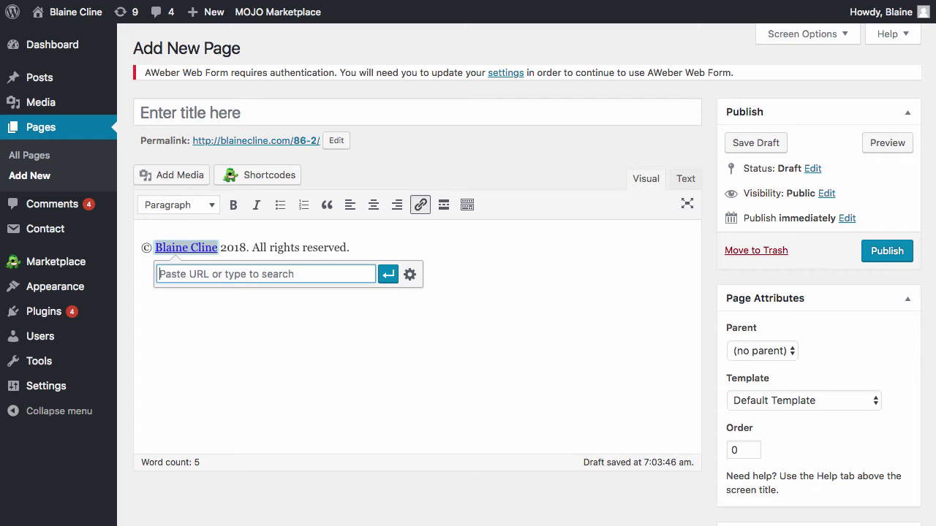
{"action": "type", "text": "blainecline.com"}
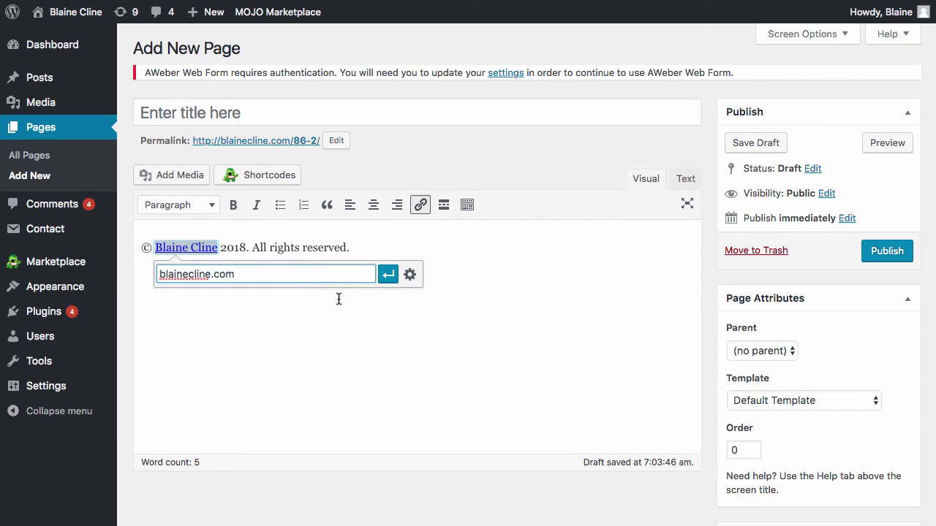
{"action": "left_click", "coordinate": [387, 274]}
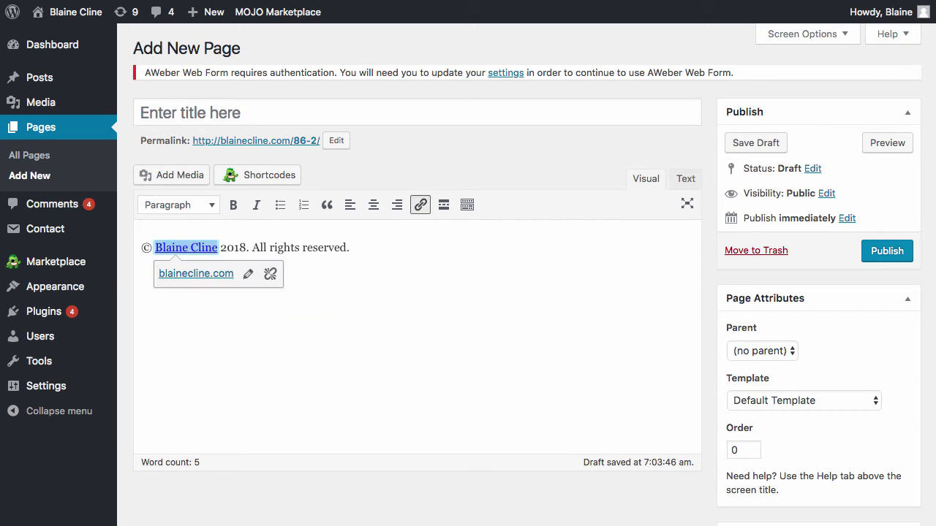
{"action": "left_click", "coordinate": [460, 274]}
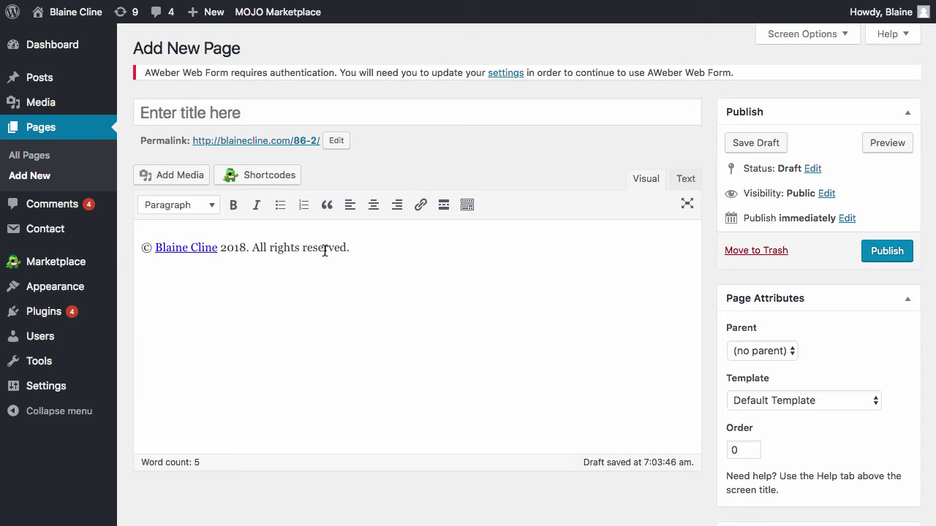
Step: Show the page content as HTML and copy the whole linked copyright line
{"action": "left_click", "coordinate": [685, 179]}
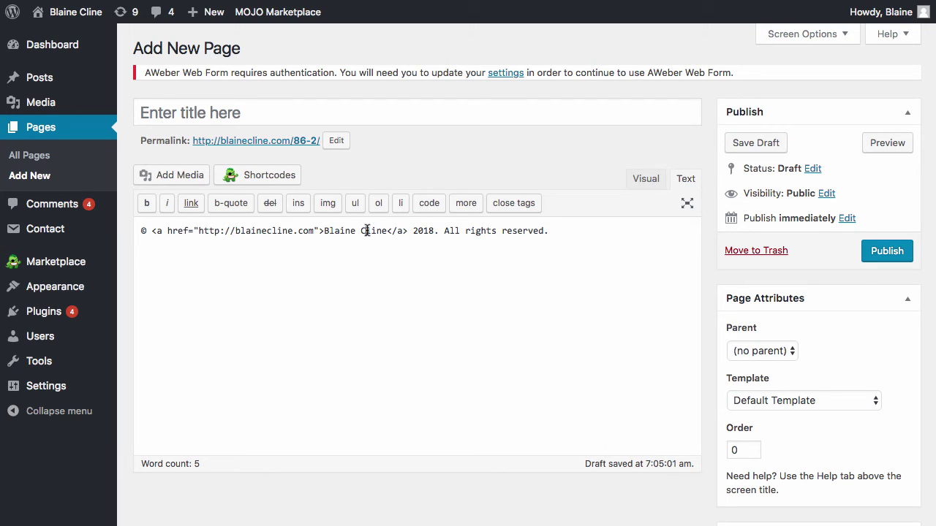
{"action": "triple_click", "coordinate": [367, 230]}
{"action": "key", "text": "ctrl+c"}
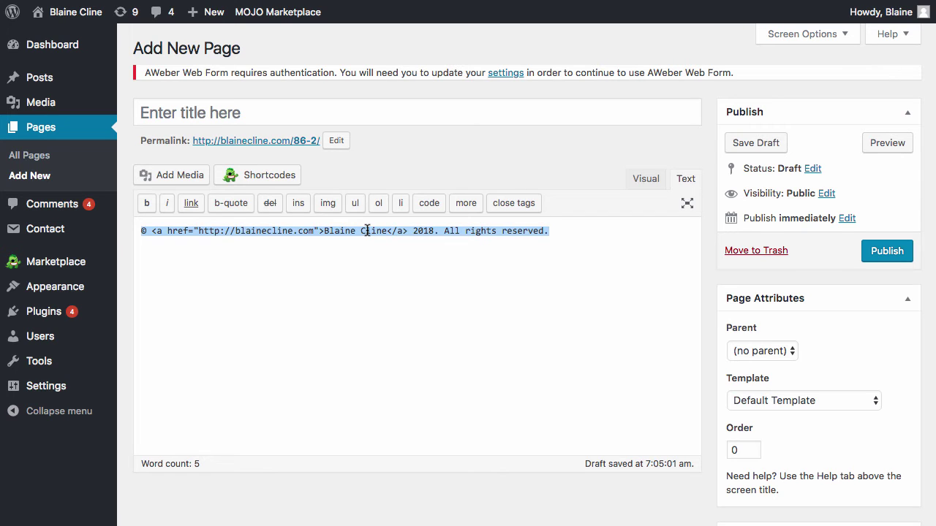
Step: Leave the page for the Real-Time Find and Replace settings and overwrite the rule's replacement text with the copied copyright HTML
{"action": "mouse_move", "coordinate": [40, 364]}
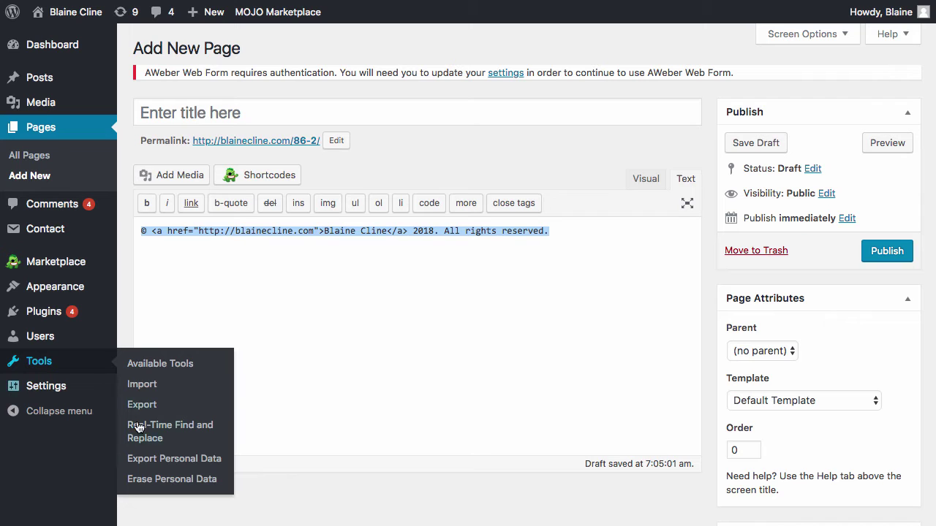
{"action": "left_click", "coordinate": [165, 439]}
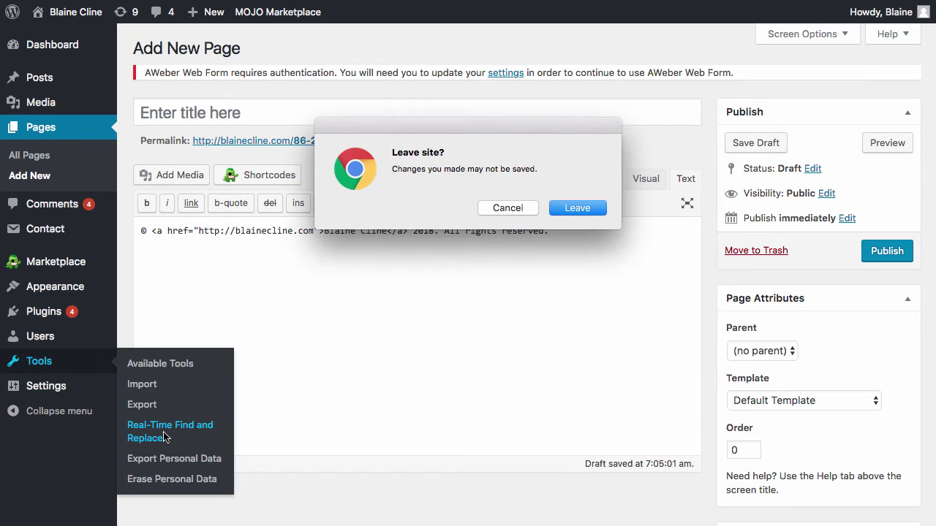
{"action": "left_click", "coordinate": [575, 211]}
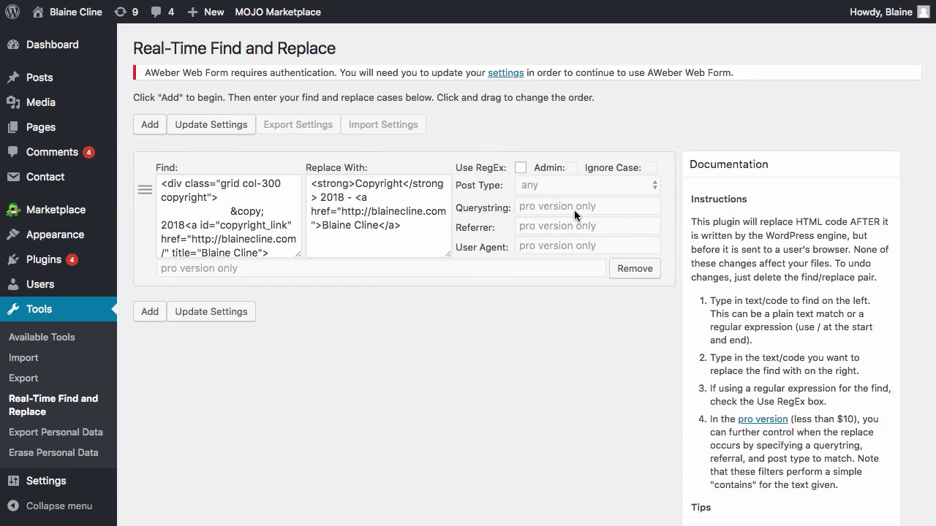
{"action": "triple_click", "coordinate": [327, 218]}
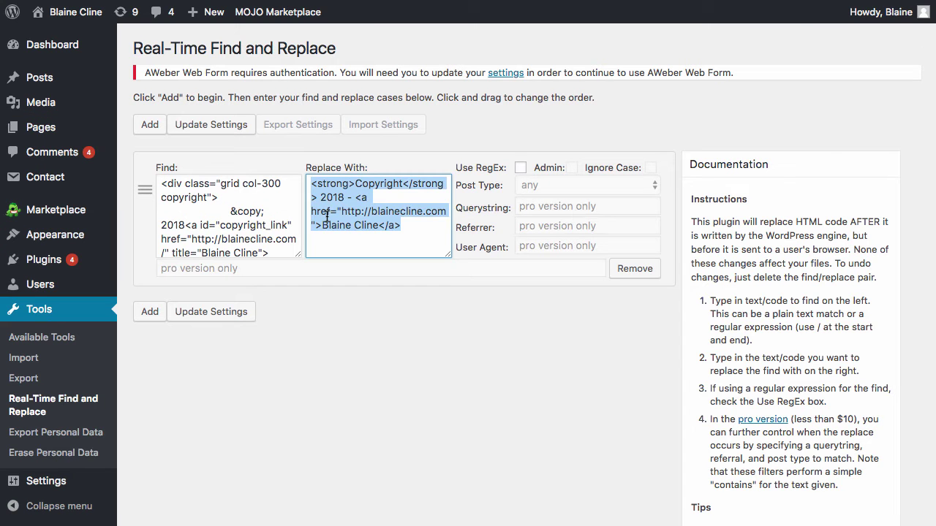
{"action": "key", "text": "ctrl+v"}
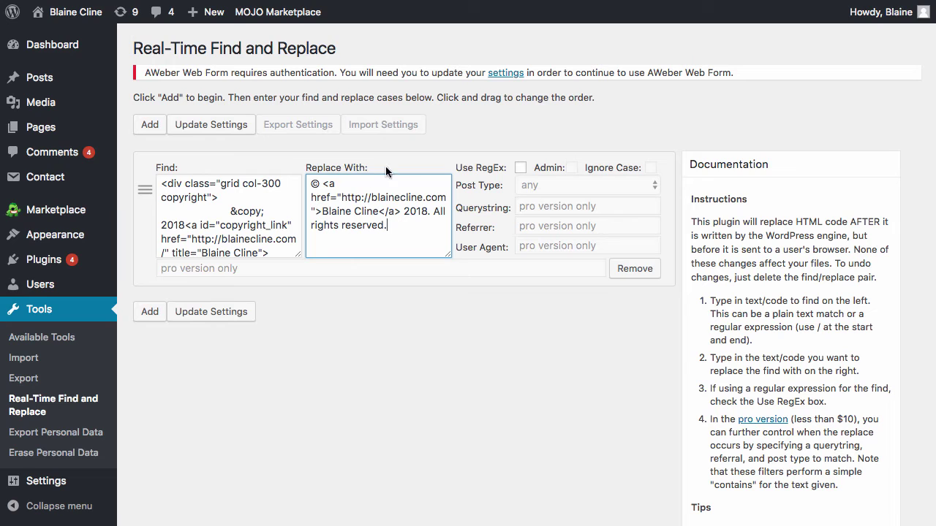
Step: Clear all the existing code from the Find text of the replacement rule
{"action": "triple_click", "coordinate": [243, 230]}
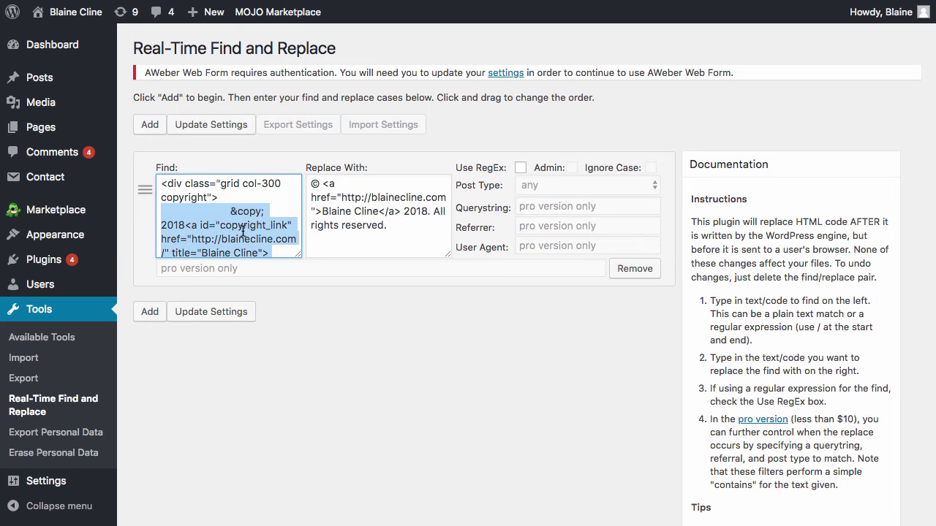
{"action": "left_click", "coordinate": [243, 230]}
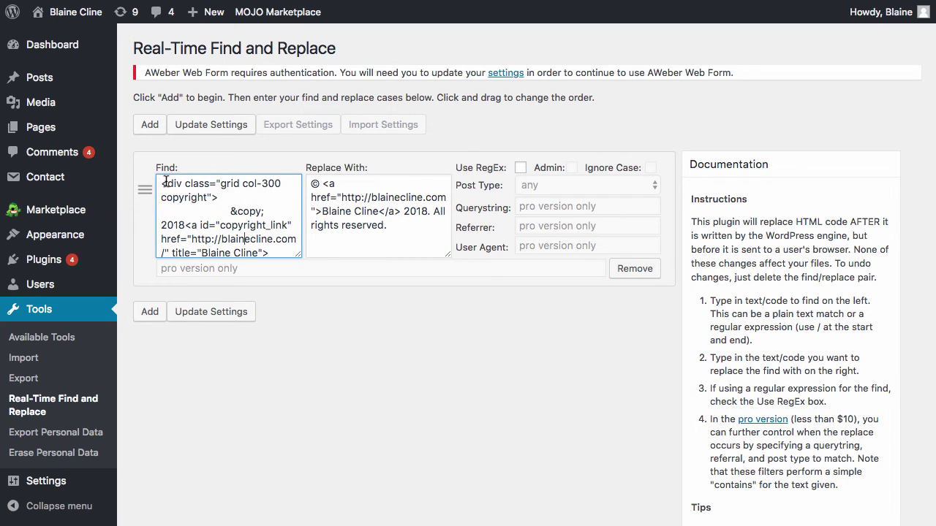
{"action": "left_click_drag", "start_coordinate": [162, 183], "coordinate": [324, 285]}
{"action": "key", "text": "BackSpace"}
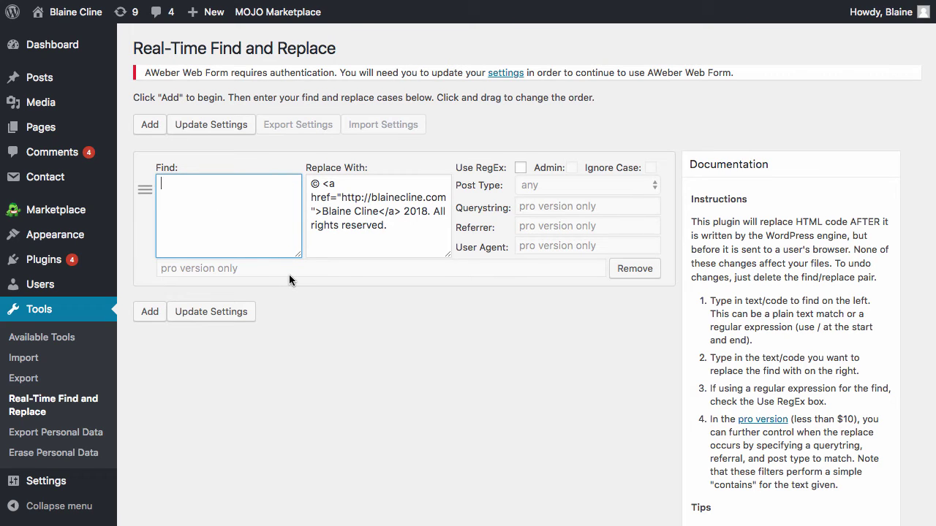
Step: Visit the live site, go down to its footer credit, and open the home page's source code
{"action": "mouse_move", "coordinate": [304, 3]}
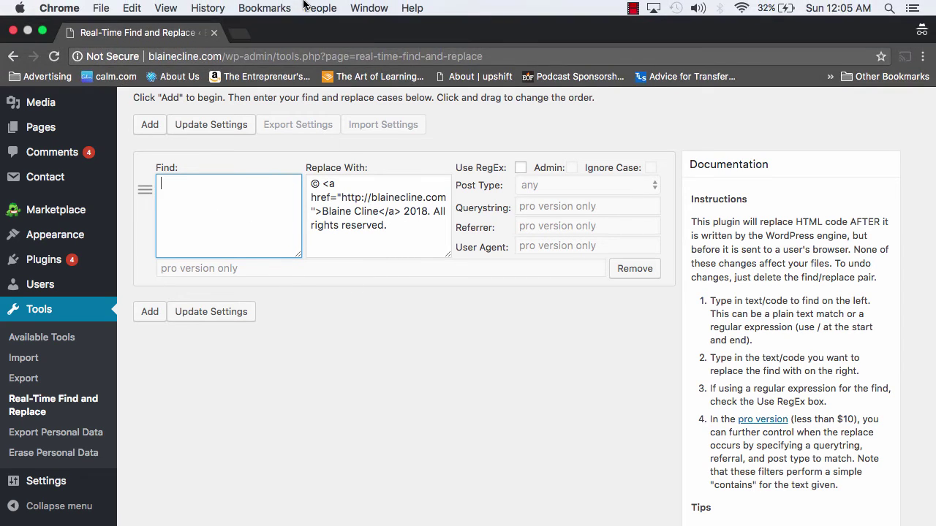
{"action": "mouse_move", "coordinate": [75, 14]}
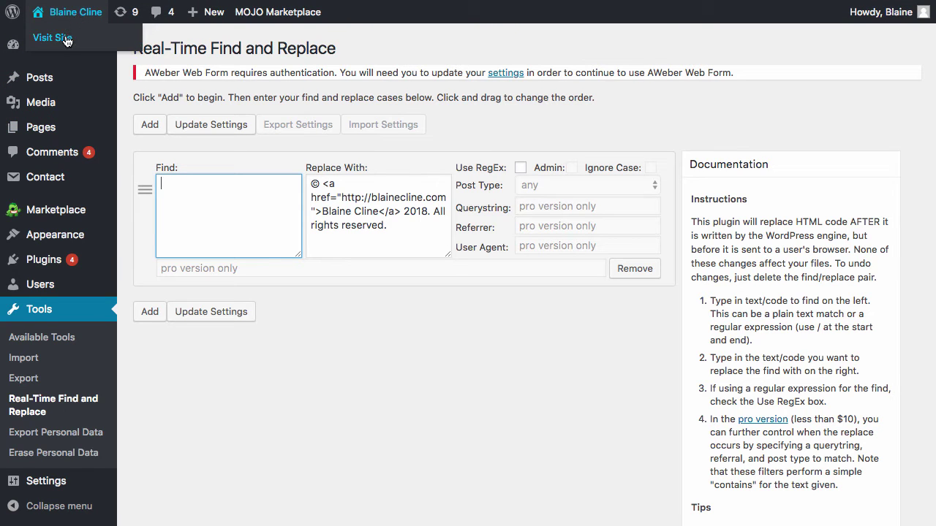
{"action": "left_click", "coordinate": [66, 40]}
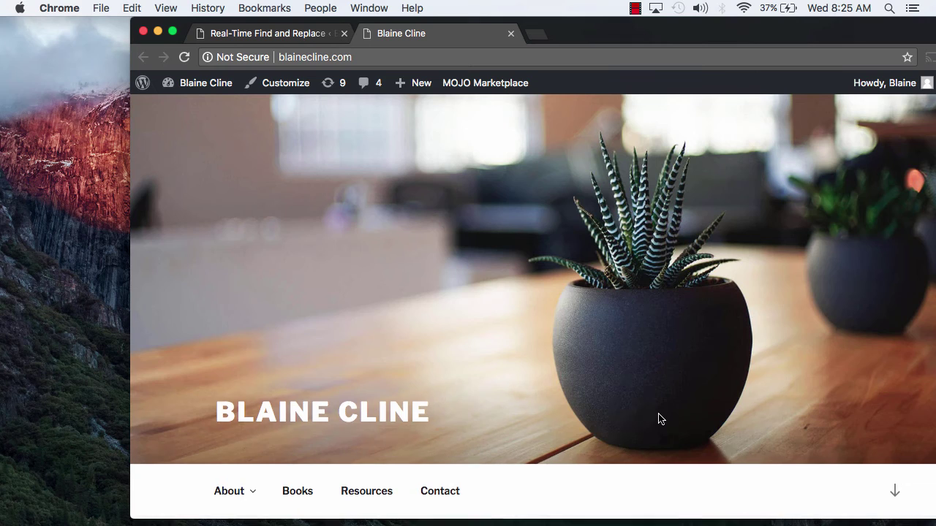
{"action": "scroll", "coordinate": [658, 419], "scroll_direction": "down", "scroll_amount": 10}
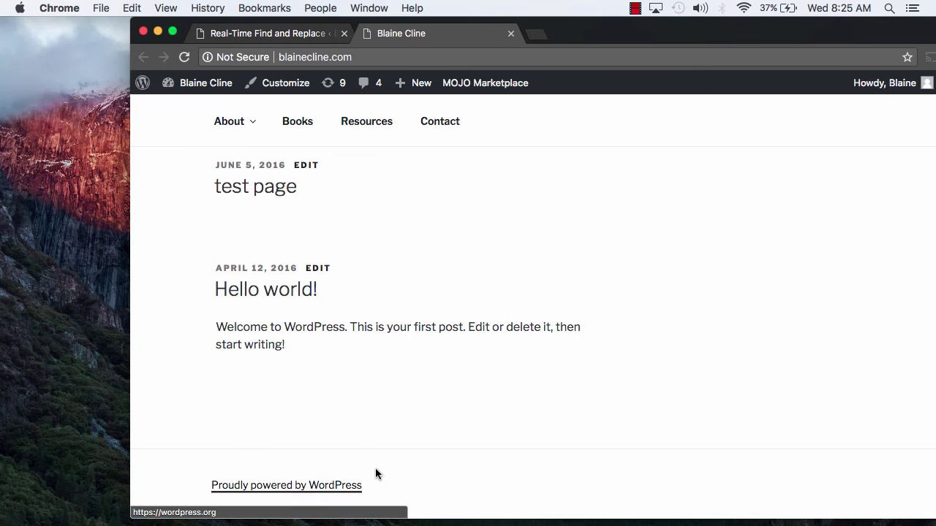
{"action": "right_click", "coordinate": [663, 372]}
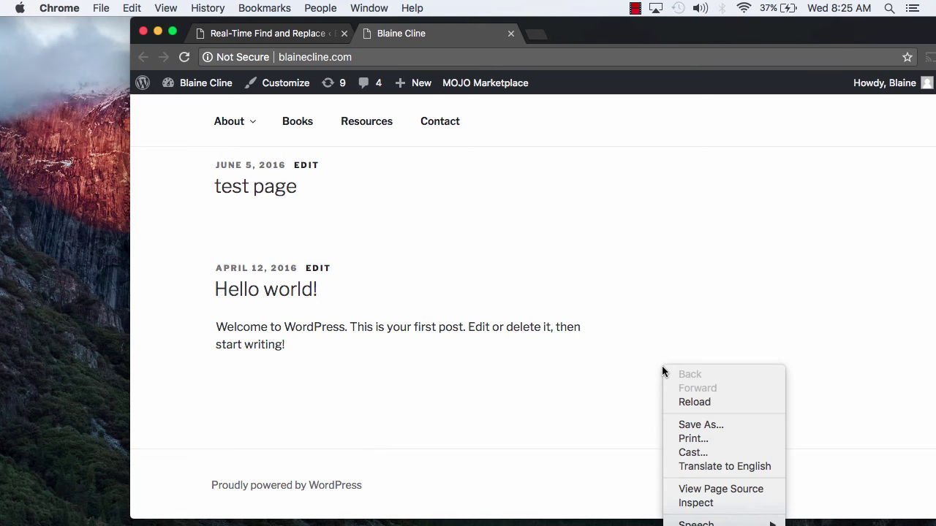
{"action": "left_click", "coordinate": [705, 489]}
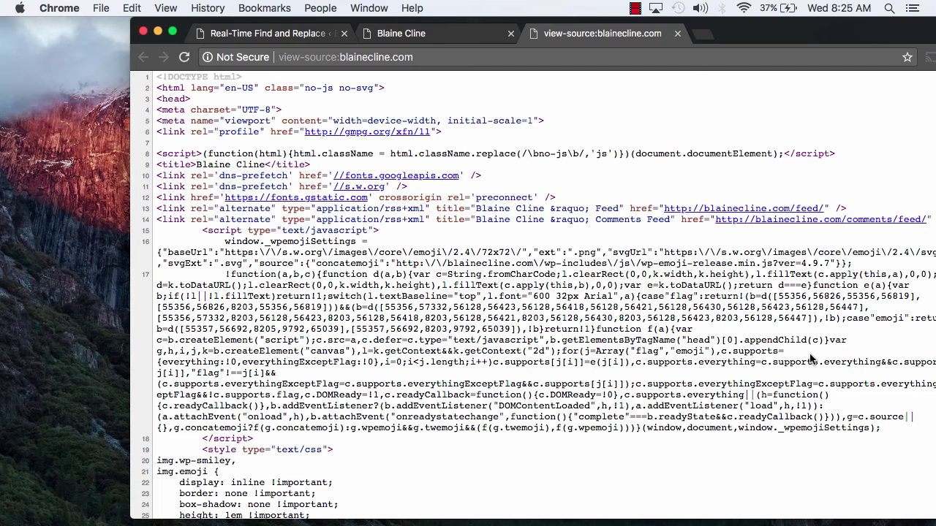
Step: Search the page source for "proudly" and copy the footer credit text "Proudly powered by WordPress </a>", including its closing tag
{"action": "key", "text": "super+f"}
{"action": "type", "text": "proudly"}
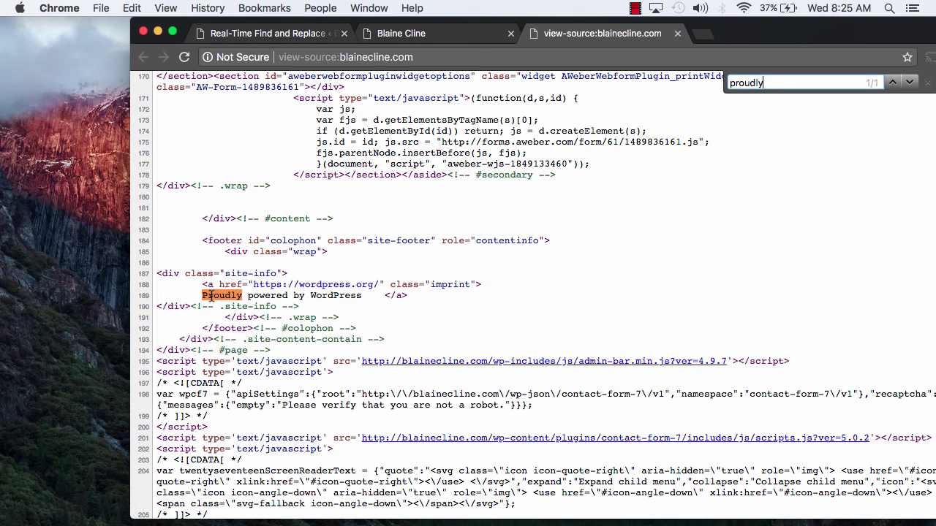
{"action": "left_click_drag", "start_coordinate": [199, 296], "coordinate": [407, 295]}
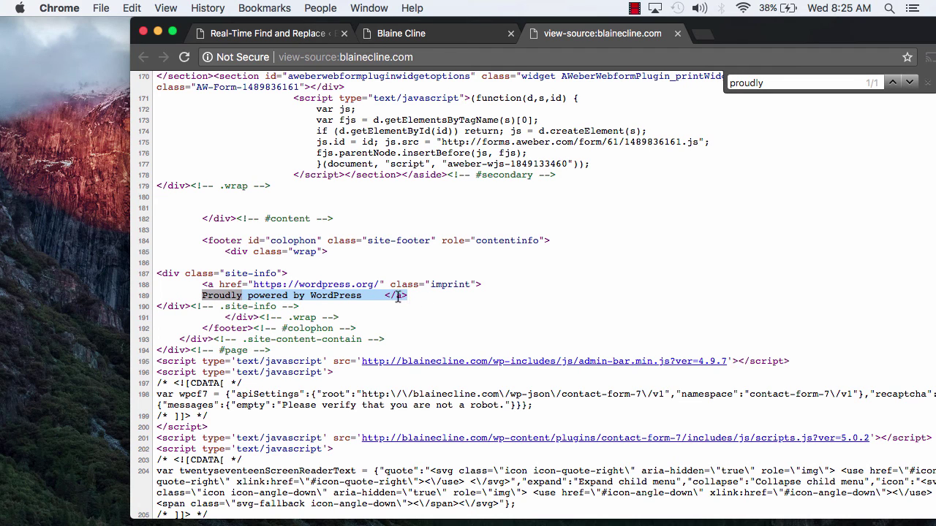
{"action": "right_click", "coordinate": [397, 295]}
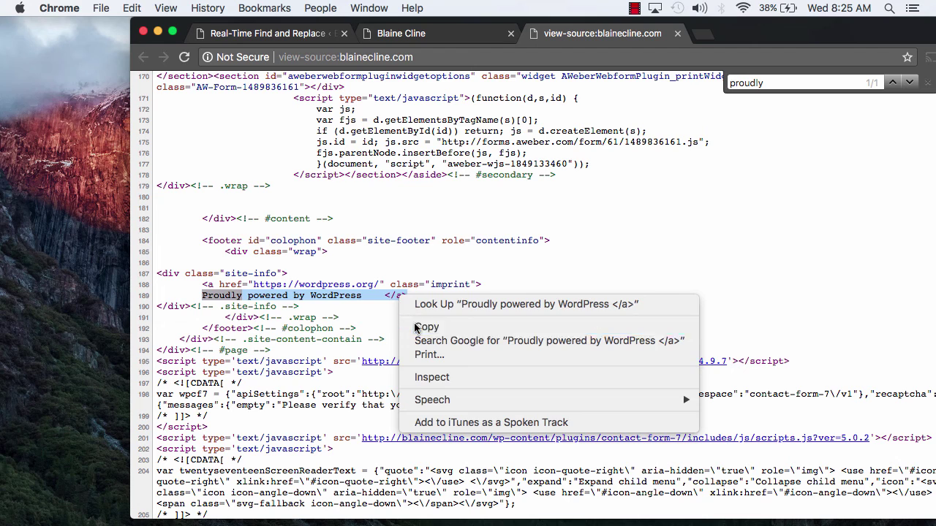
{"action": "left_click", "coordinate": [414, 327]}
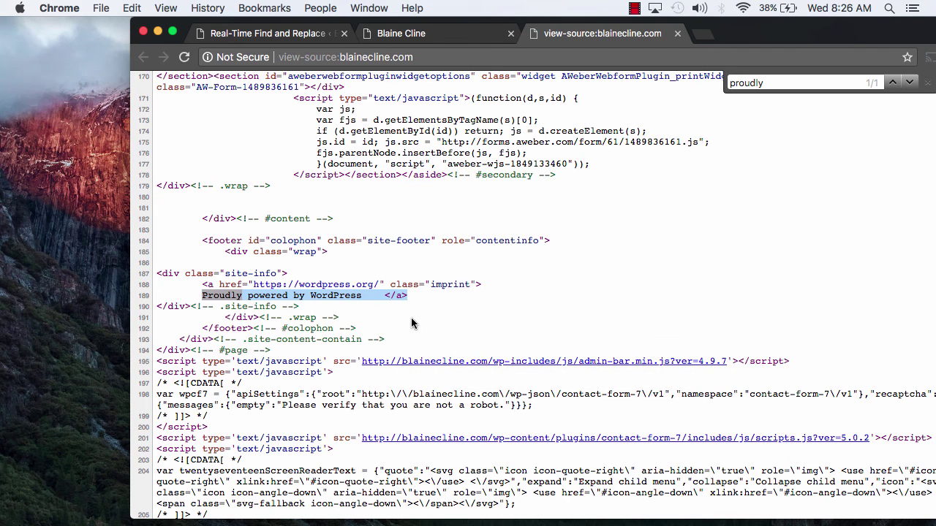
Step: Return to the Real-Time Find and Replace settings, paste the copied credit code as the rule's Find text, and save the settings
{"action": "left_click", "coordinate": [267, 35]}
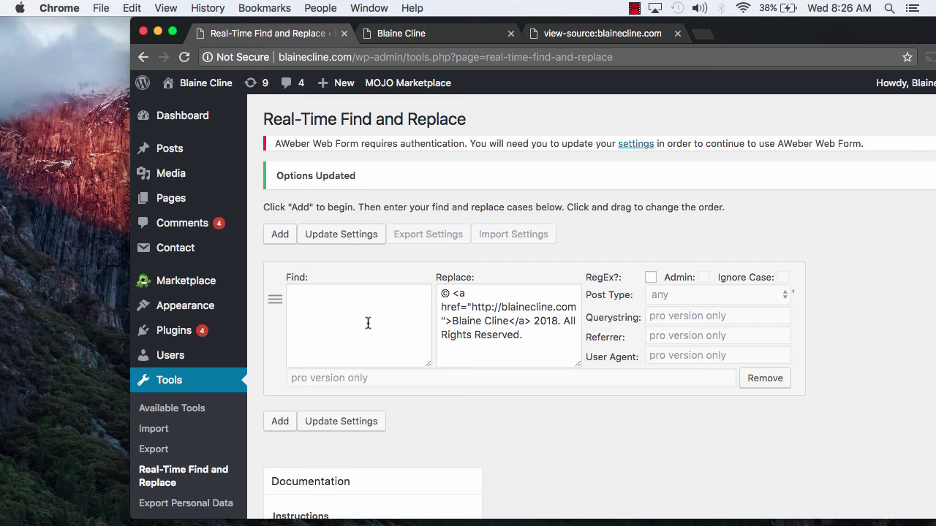
{"action": "left_click", "coordinate": [337, 305]}
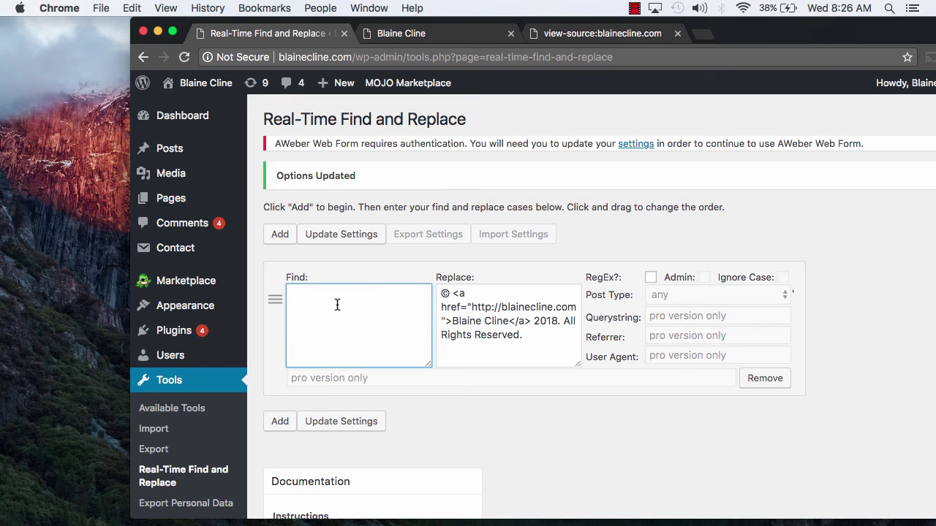
{"action": "key", "text": "super+v"}
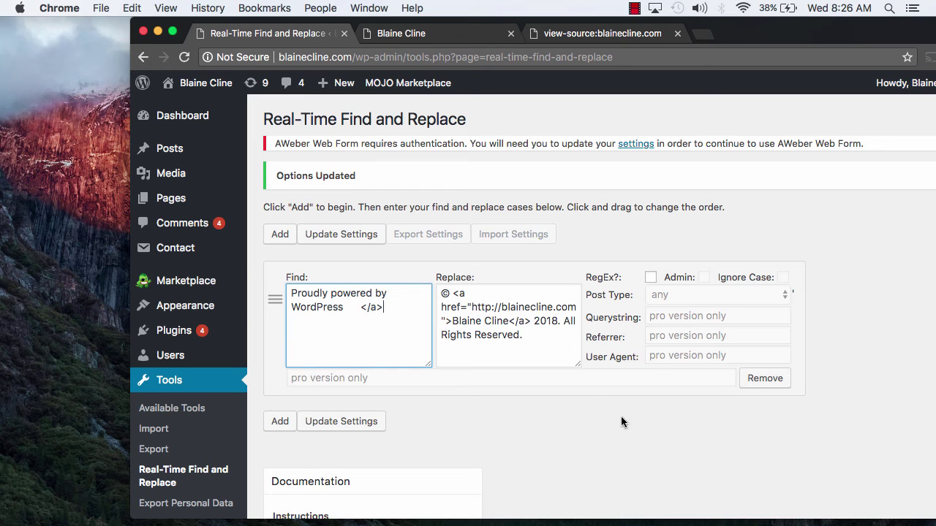
{"action": "left_click", "coordinate": [325, 422]}
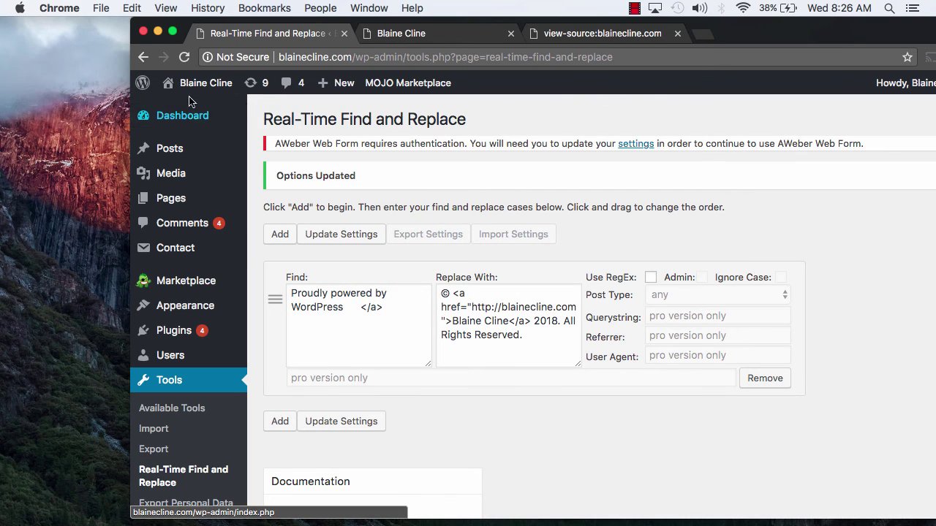
Step: Open the live site in a new tab and go down the home page to check the footer credit
{"action": "mouse_move", "coordinate": [186, 91]}
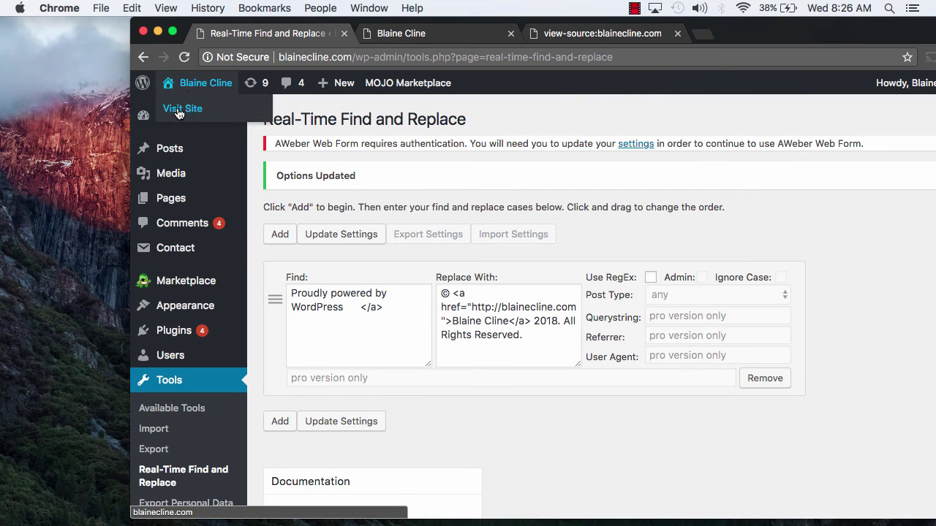
{"action": "right_click", "coordinate": [177, 114]}
{"action": "left_click", "coordinate": [209, 117]}
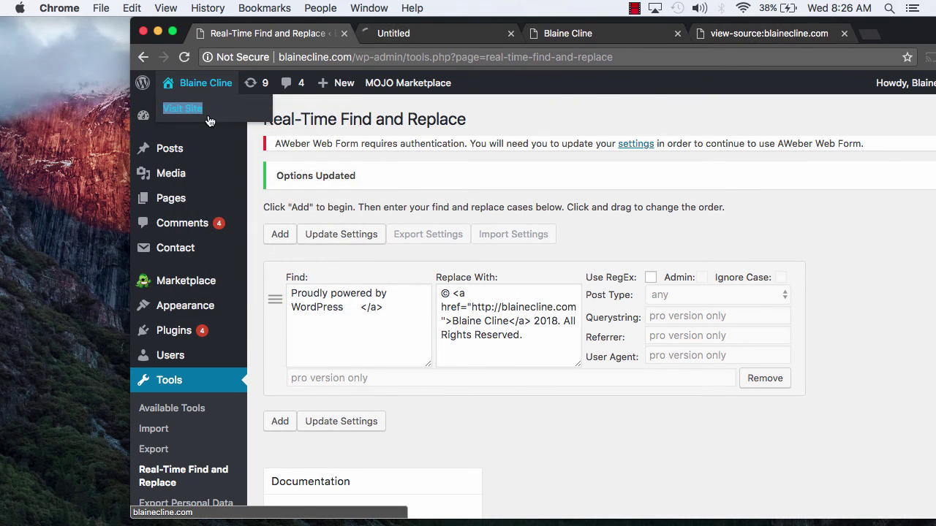
{"action": "left_click", "coordinate": [415, 32]}
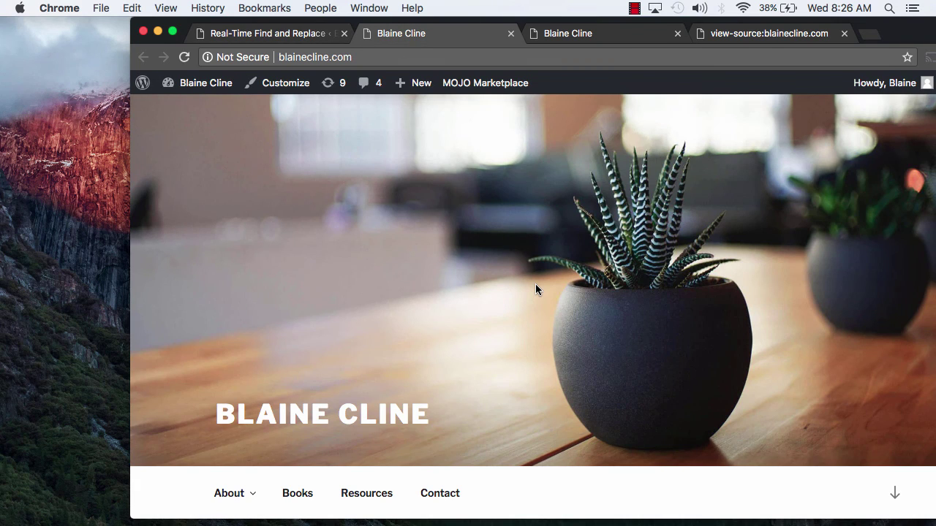
{"action": "scroll", "coordinate": [535, 289], "scroll_direction": "down", "scroll_amount": 10}
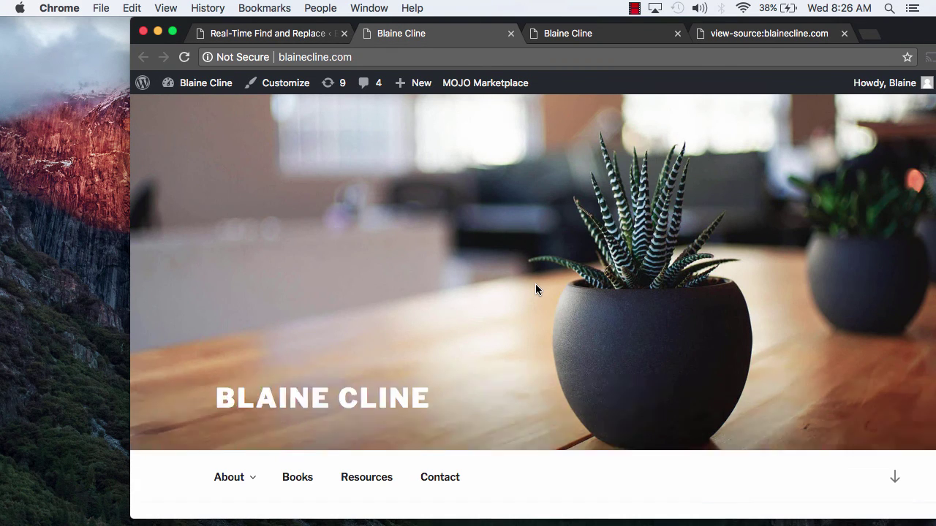